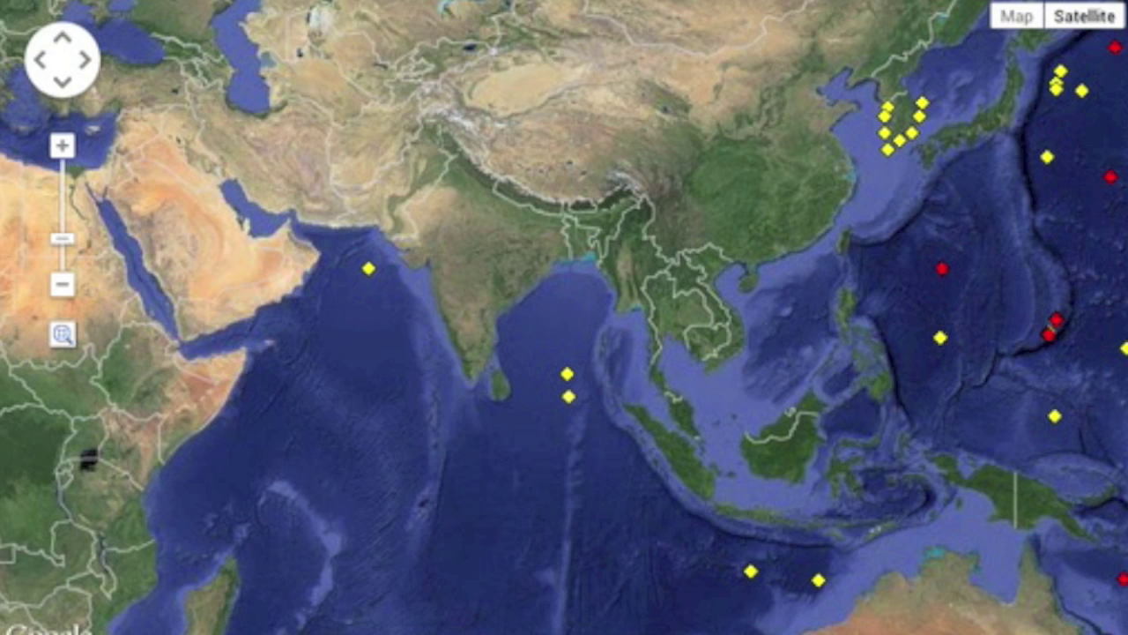
# Open the yellow Indian Ocean marker's info window to see the Station 23227 water-column chart
pyautogui.click(568, 398)
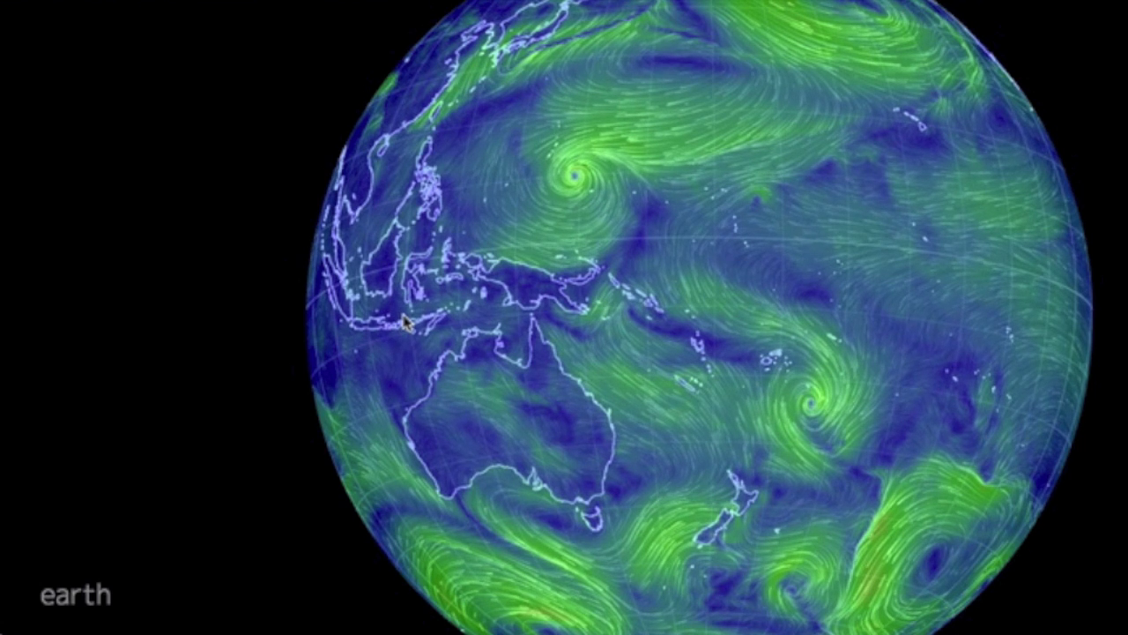
# Preview the globe's winds at the 700 hPa and then 250 hPa heights
pyautogui.click(95, 603)
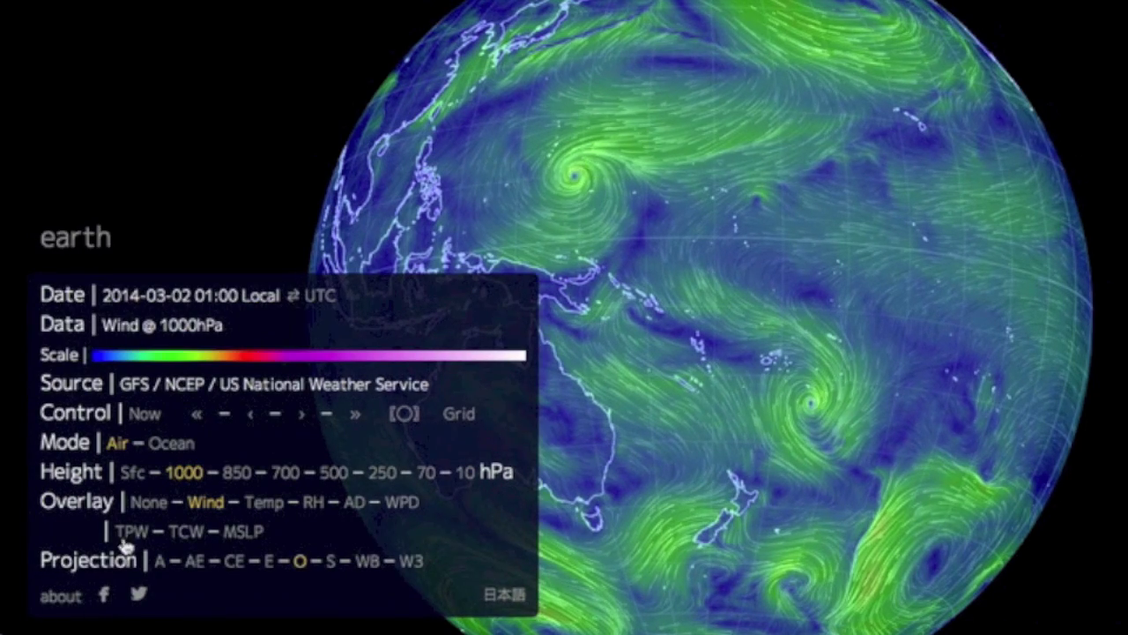
pyautogui.click(286, 472)
pyautogui.click(88, 252)
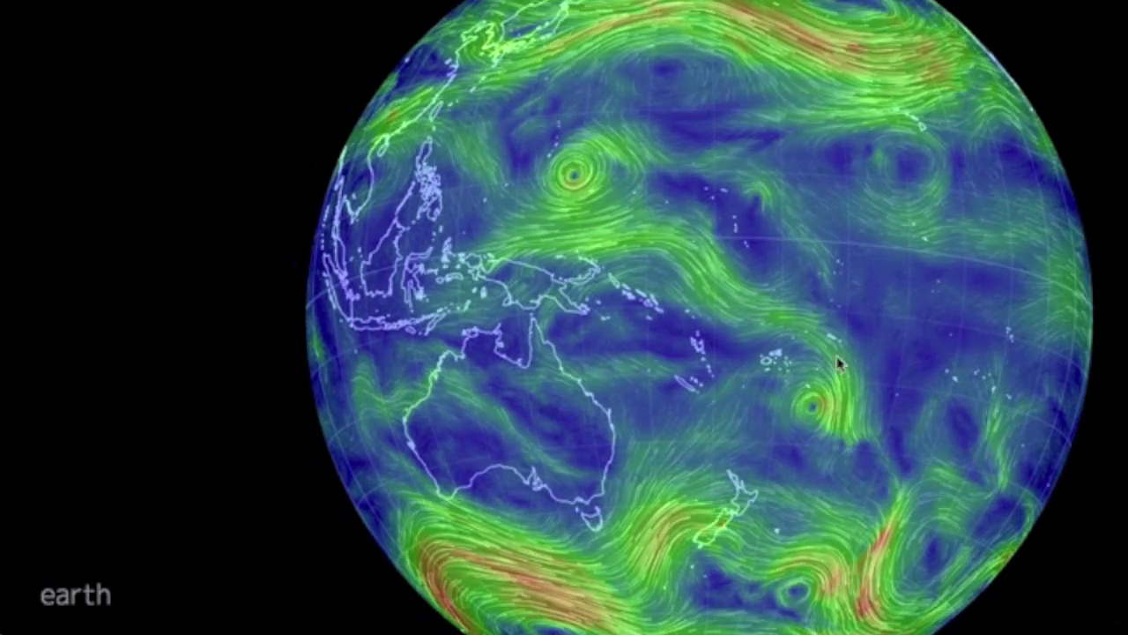
pyautogui.rightClick(75, 600)
pyautogui.click(76, 596)
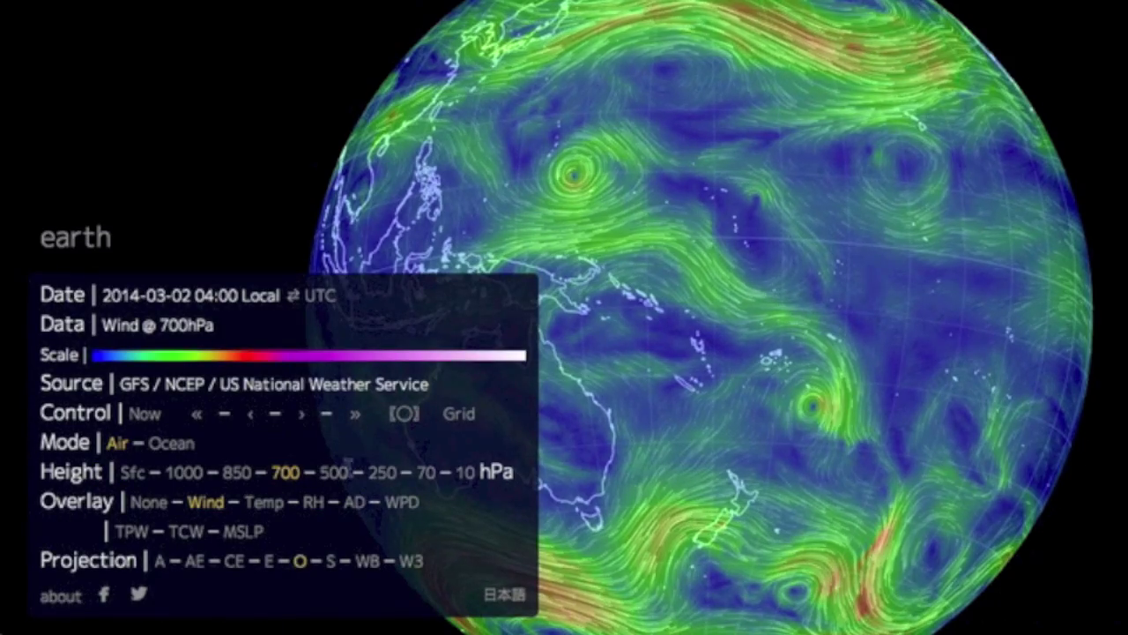
pyautogui.click(385, 474)
pyautogui.click(81, 250)
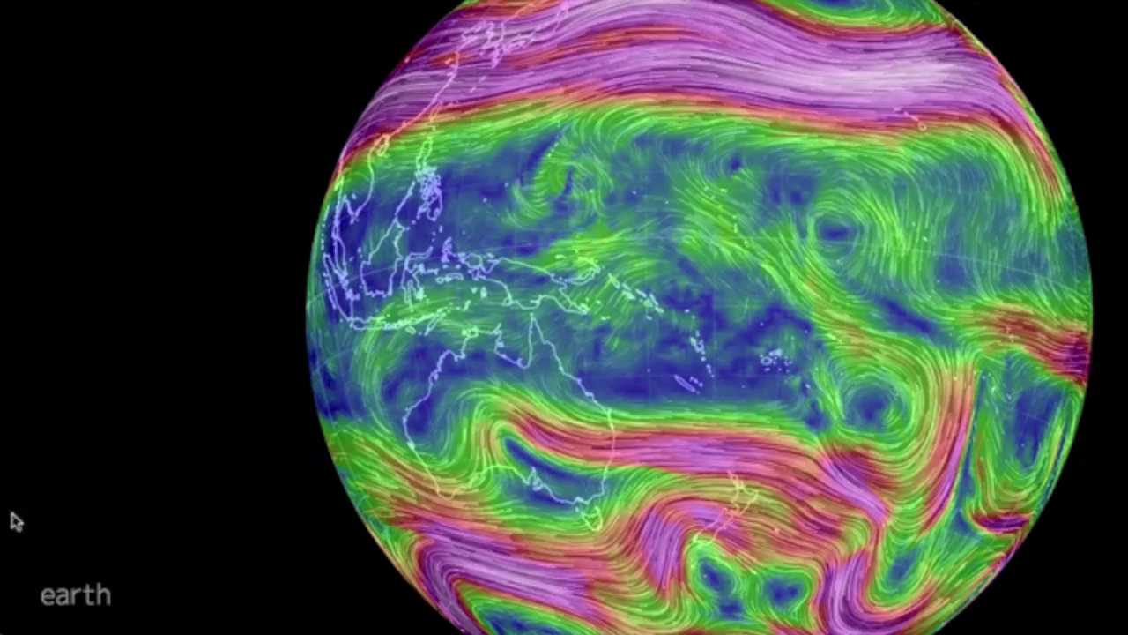
# Show surface (Sfc) winds with a temperature overlay
pyautogui.click(75, 596)
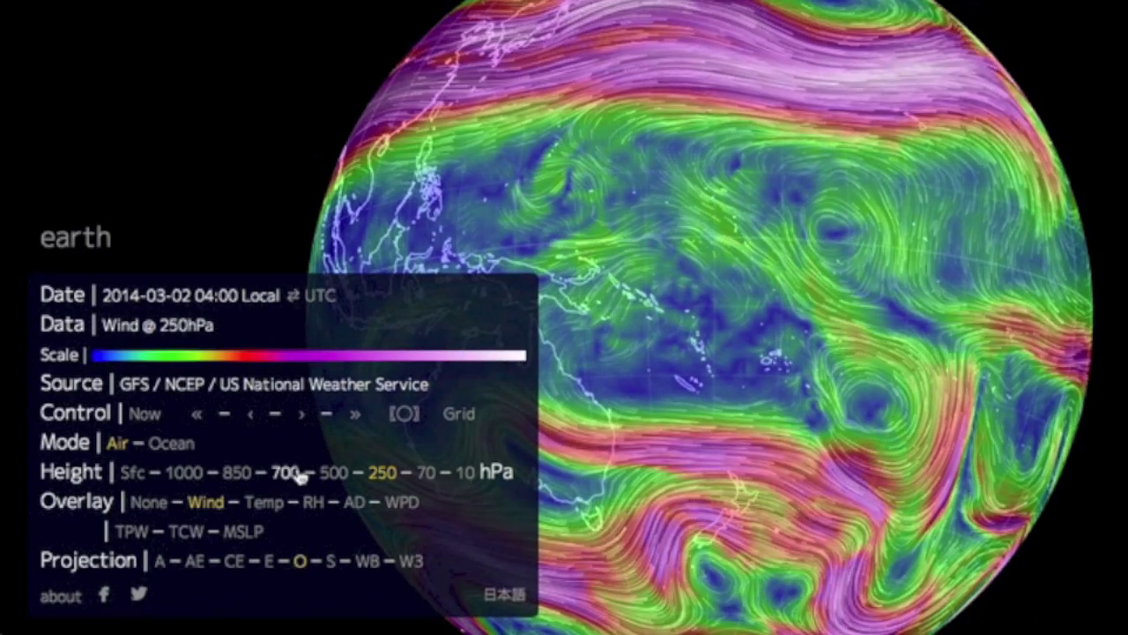
pyautogui.click(132, 473)
pyautogui.click(267, 504)
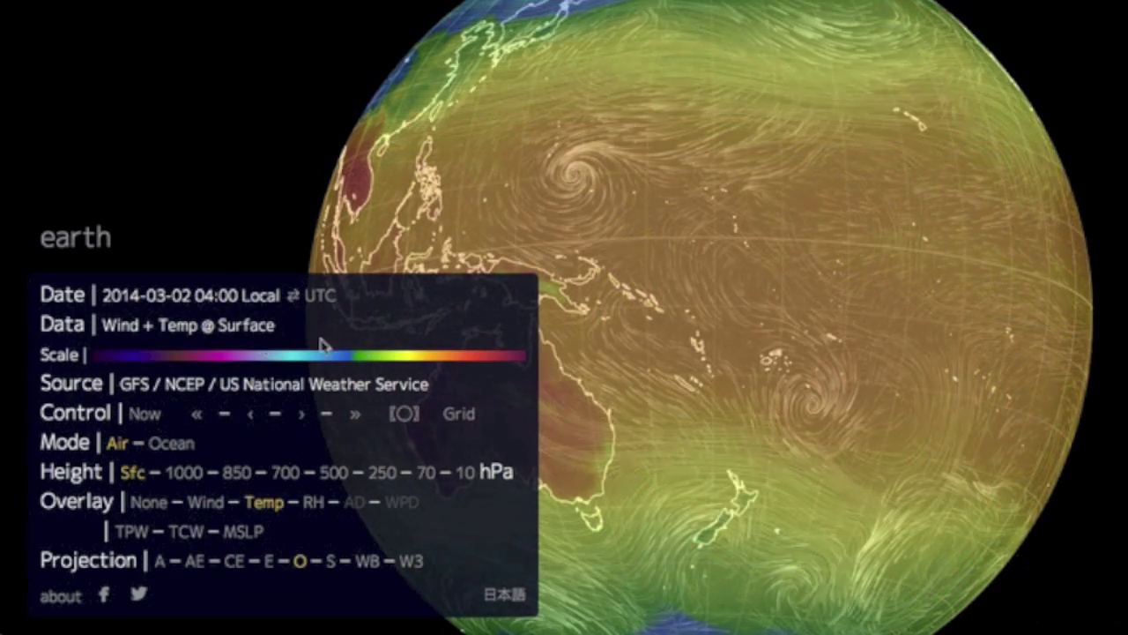
# Centre the globe on Asia at 500 hPa, then switch to Ocean mode over the Pacific
pyautogui.moveTo(577, 335); pyautogui.dragTo(1069, 526)
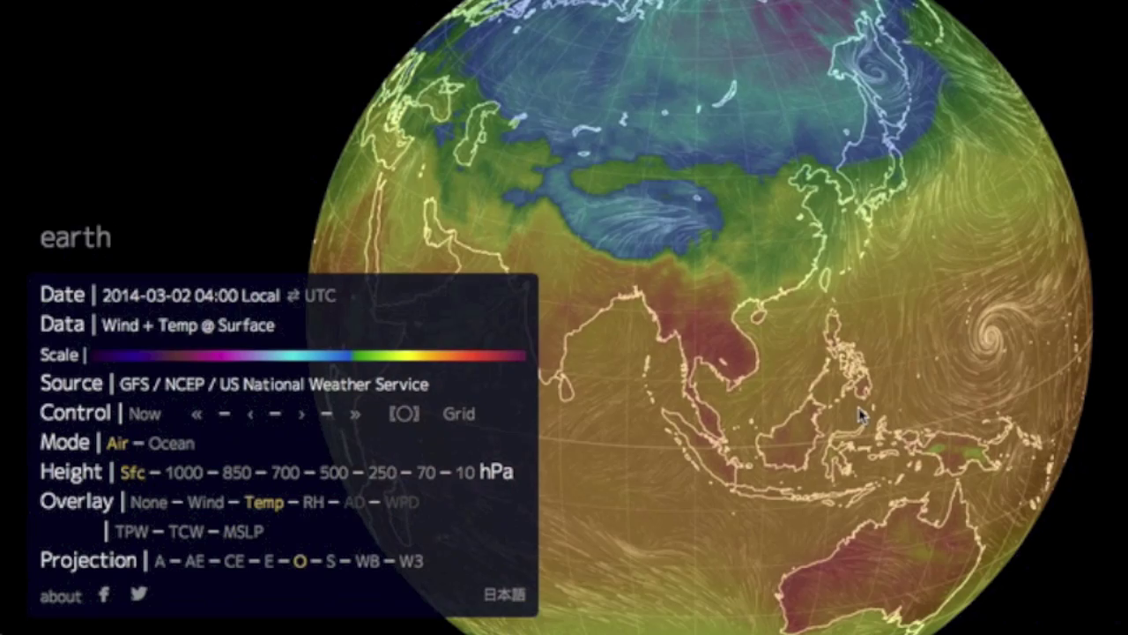
pyautogui.click(333, 474)
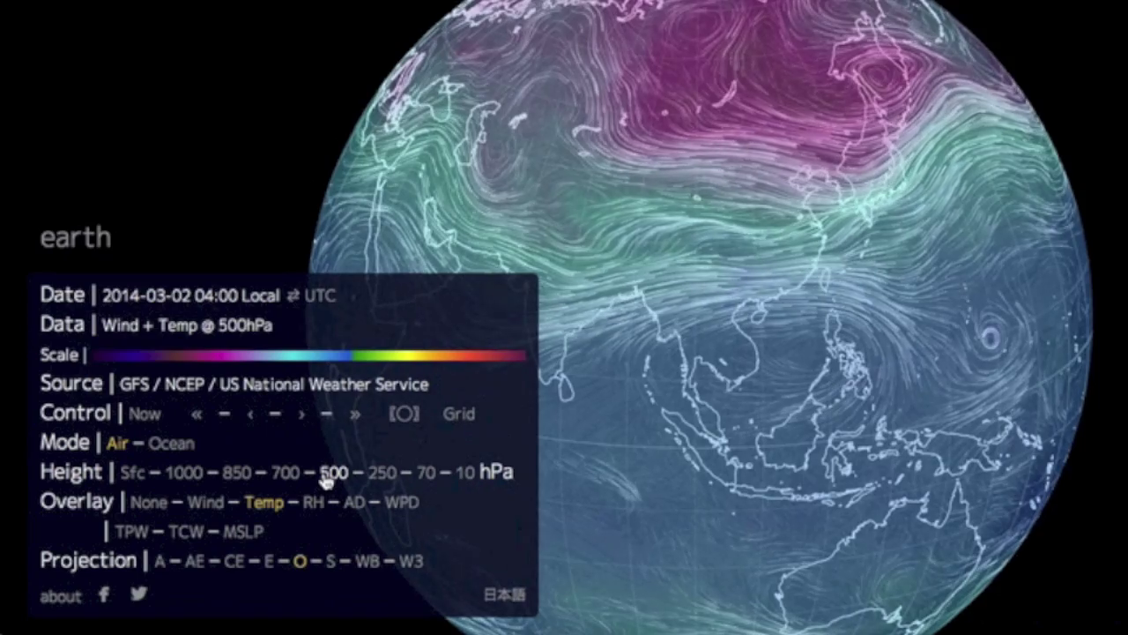
pyautogui.click(175, 445)
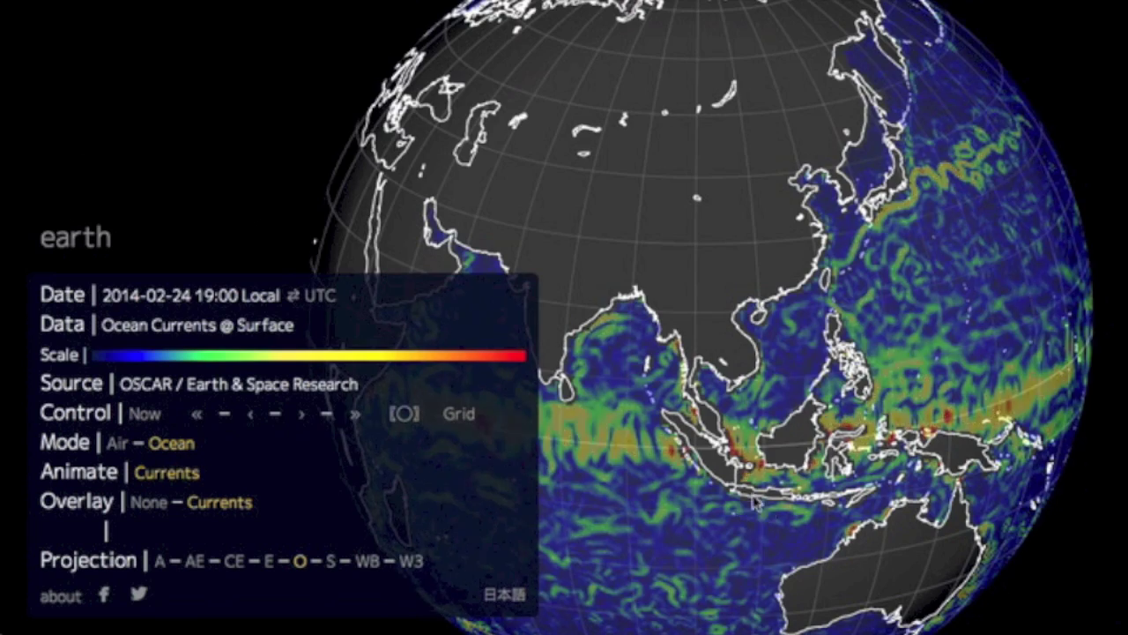
pyautogui.moveTo(764, 527); pyautogui.dragTo(187, 529)
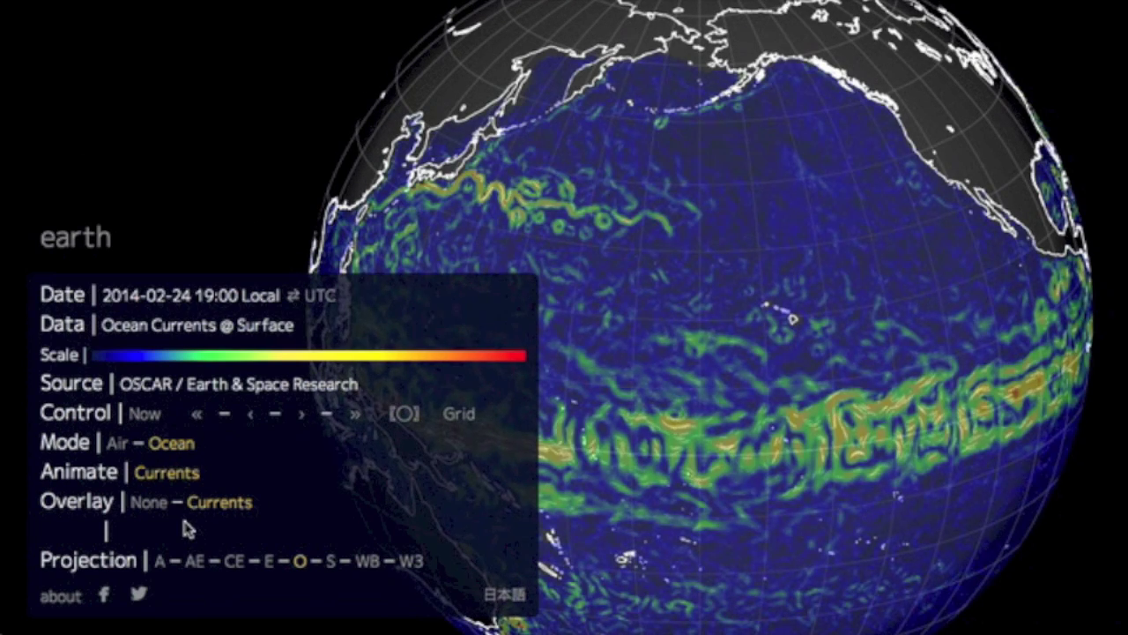
# Return to Air mode, centre North America and overlay relative humidity
pyautogui.click(116, 443)
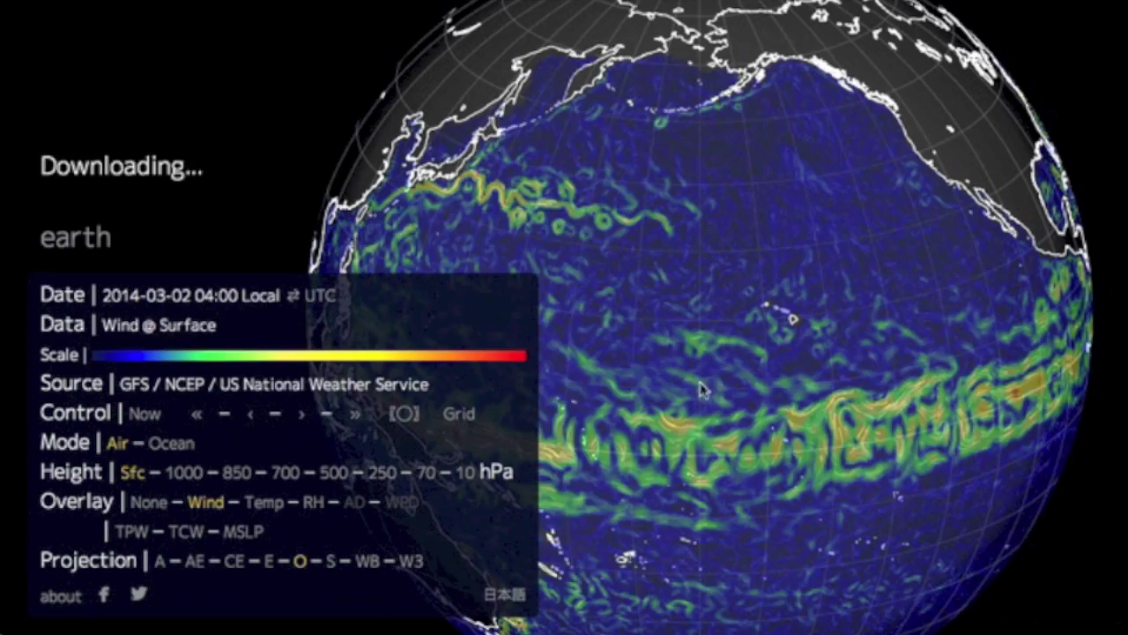
pyautogui.moveTo(480, 473); pyautogui.dragTo(398, 443)
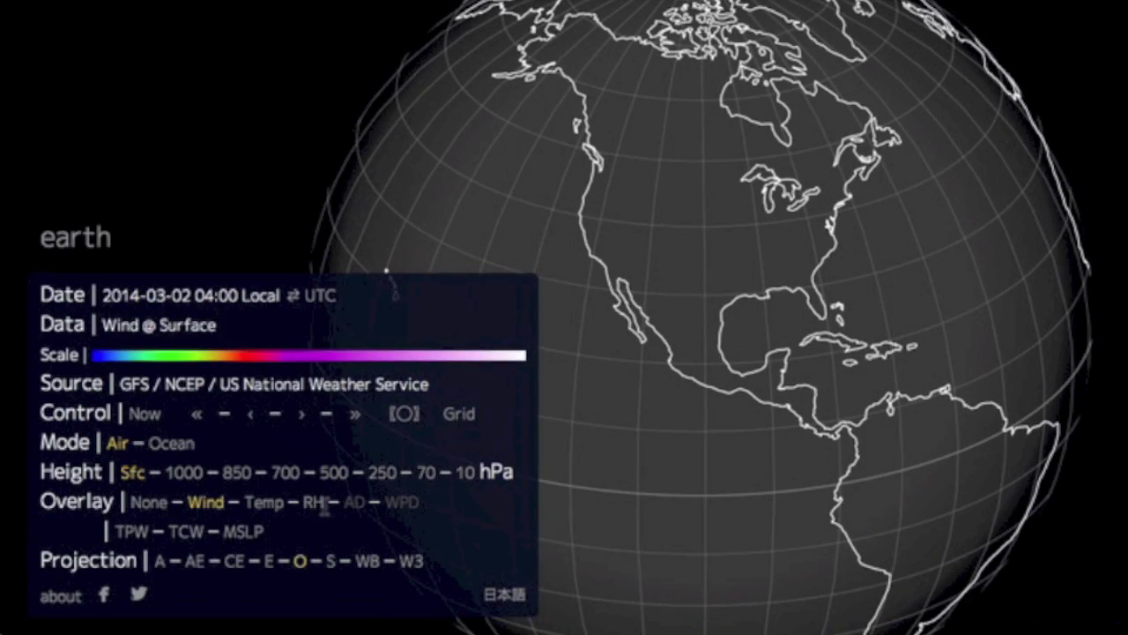
pyautogui.click(322, 503)
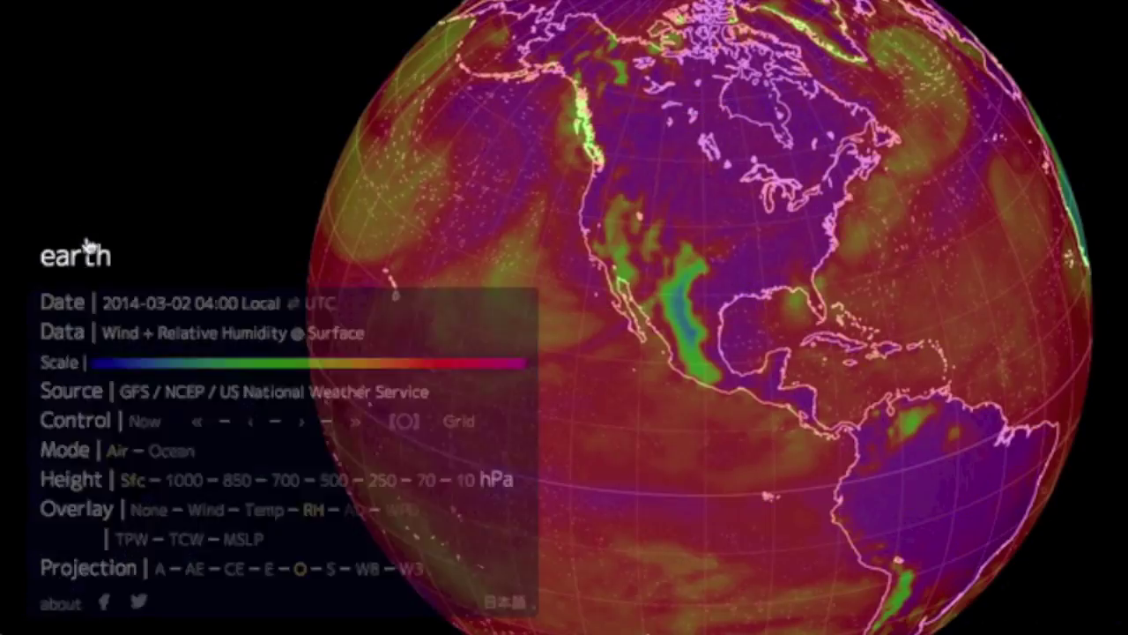
# Step humidity through 1000, 850, 700 and 10 hPa, settling on 70 hPa
pyautogui.click(88, 251)
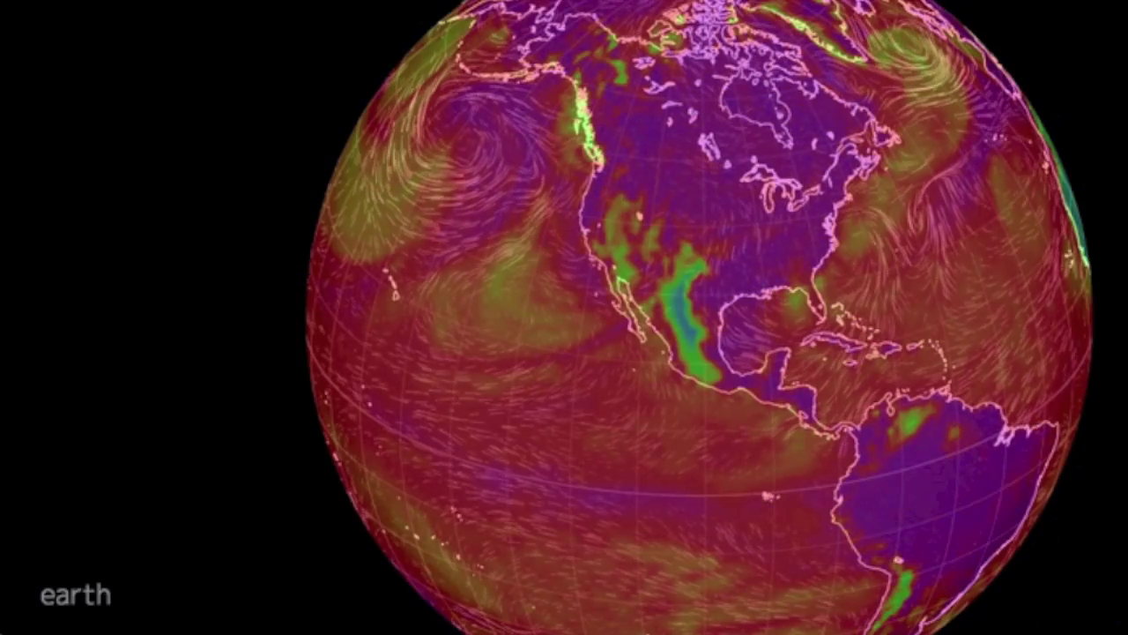
pyautogui.click(75, 595)
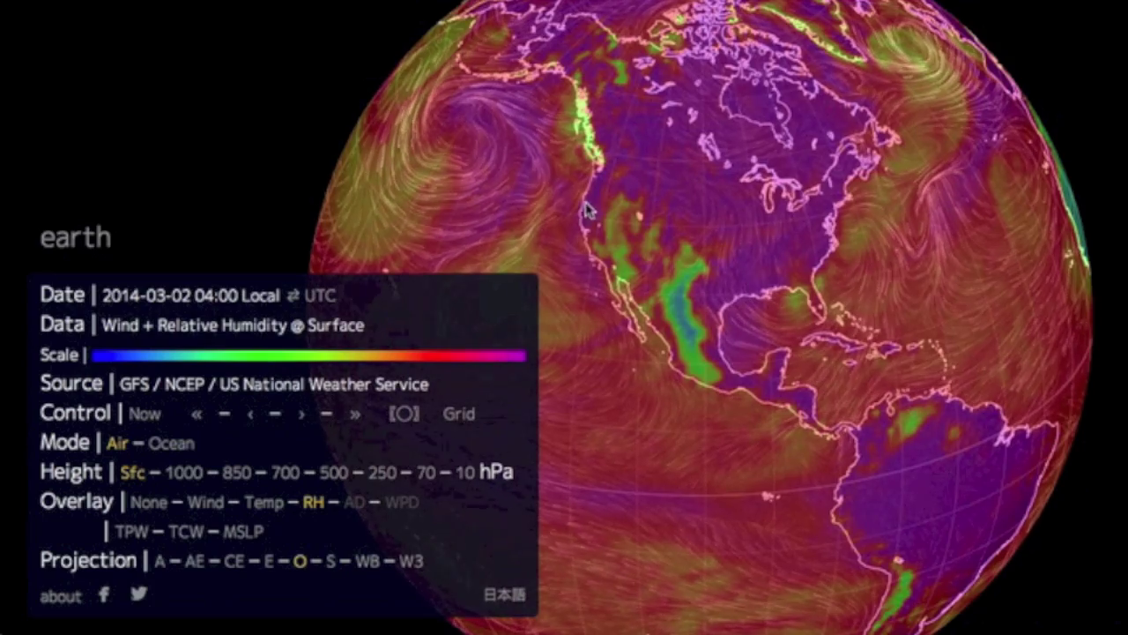
pyautogui.click(191, 474)
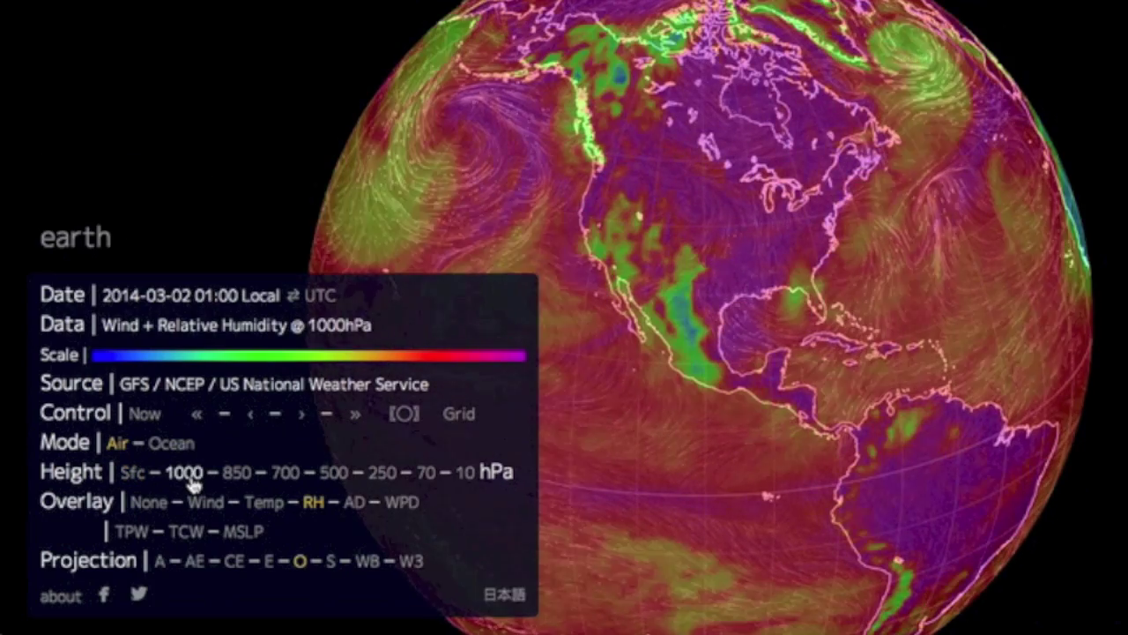
pyautogui.click(234, 473)
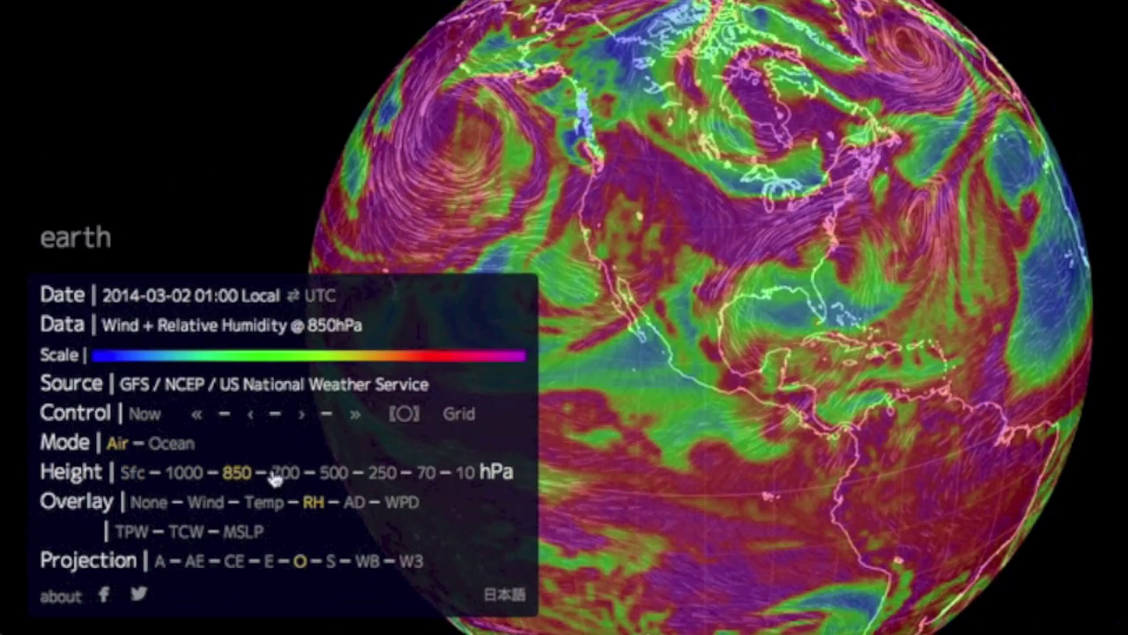
pyautogui.click(287, 474)
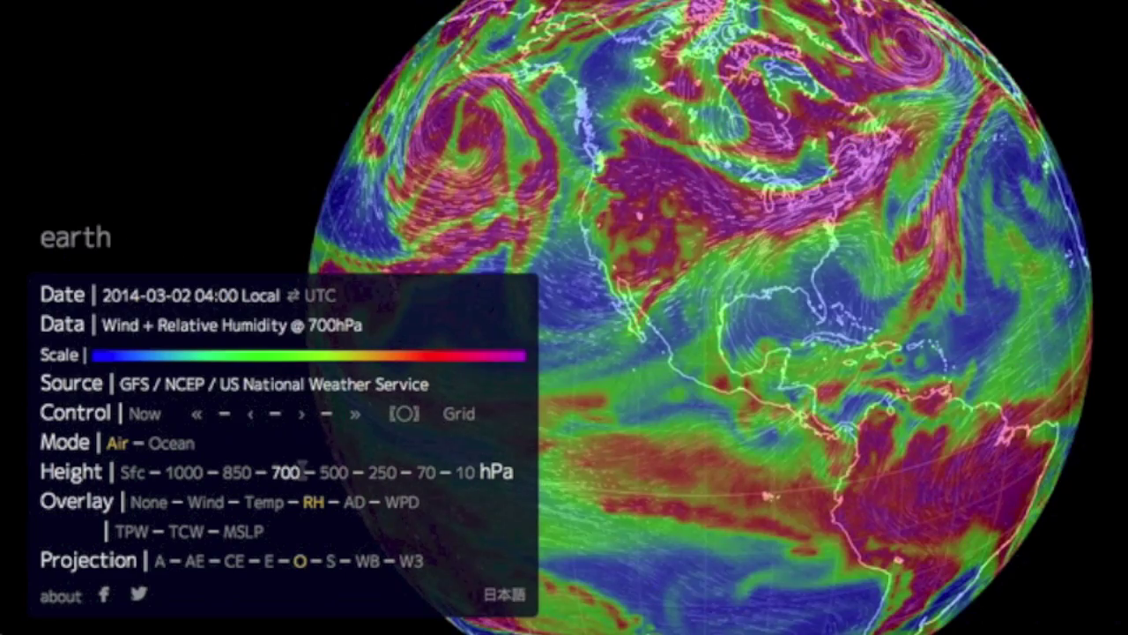
pyautogui.click(466, 473)
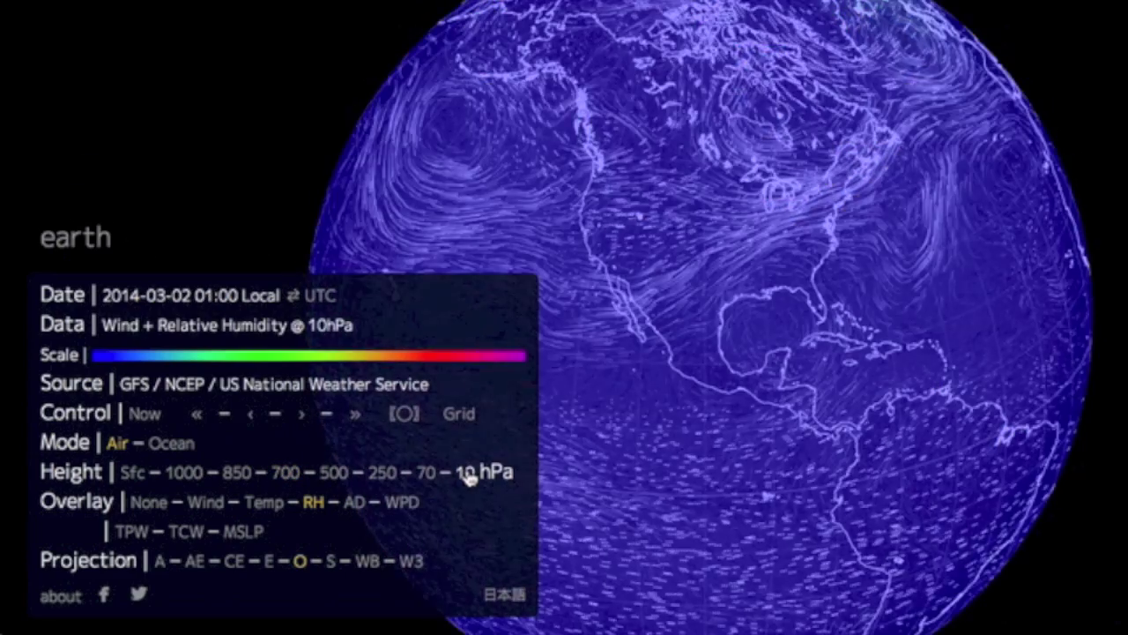
pyautogui.click(426, 475)
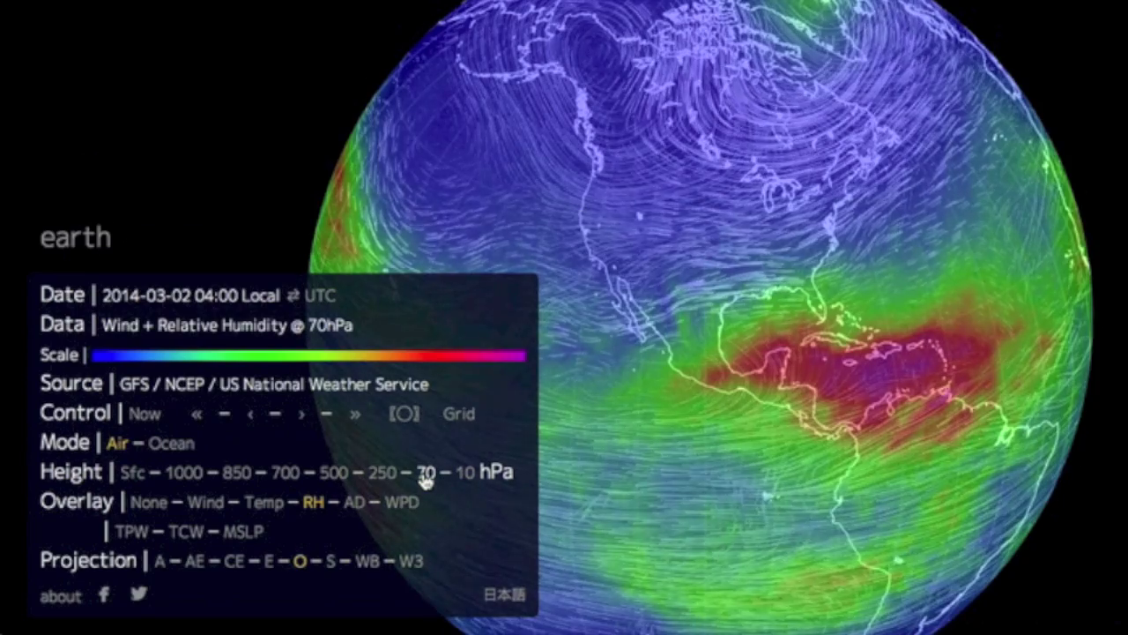
# Turn the globe to centre on Africa and switch the overlay to air density
pyautogui.moveTo(842, 538); pyautogui.dragTo(498, 388)
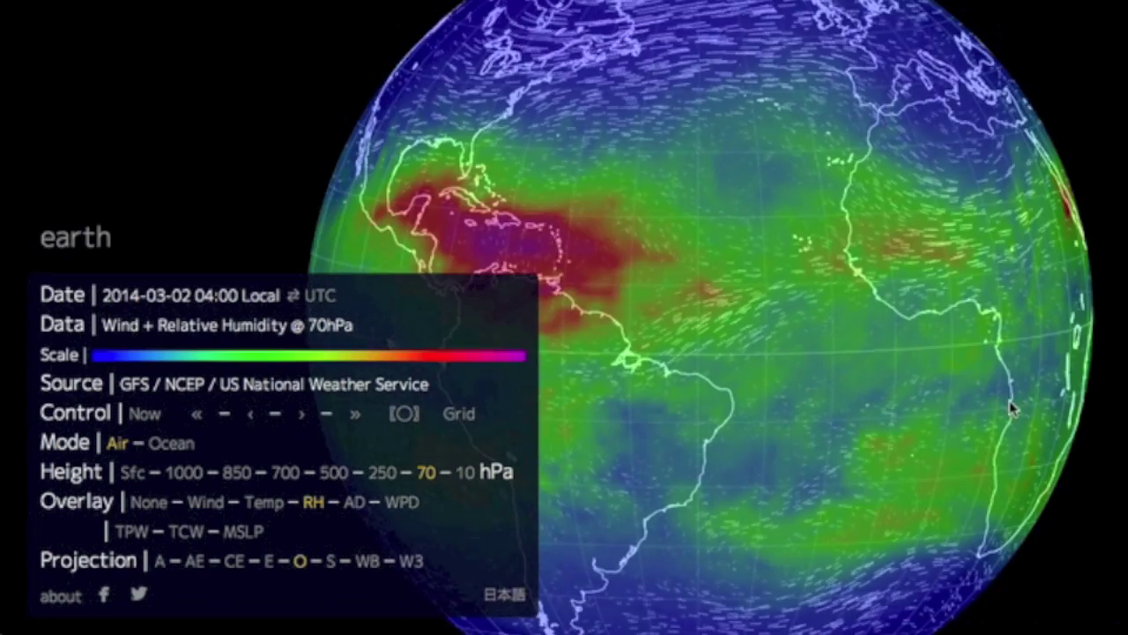
pyautogui.moveTo(1010, 403); pyautogui.dragTo(614, 399)
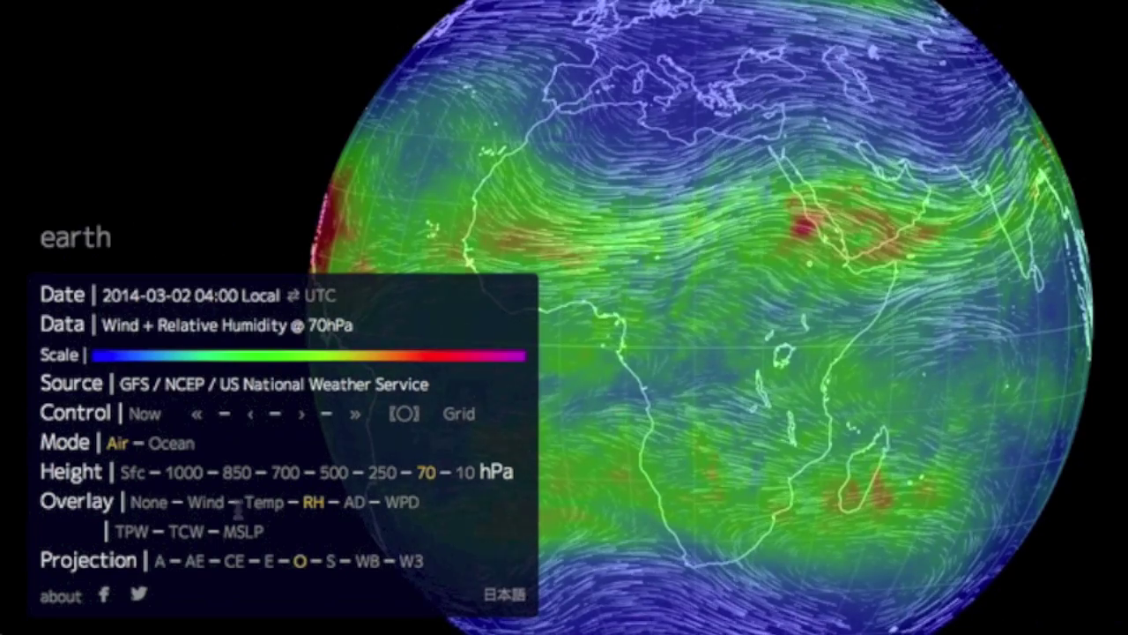
pyautogui.click(356, 503)
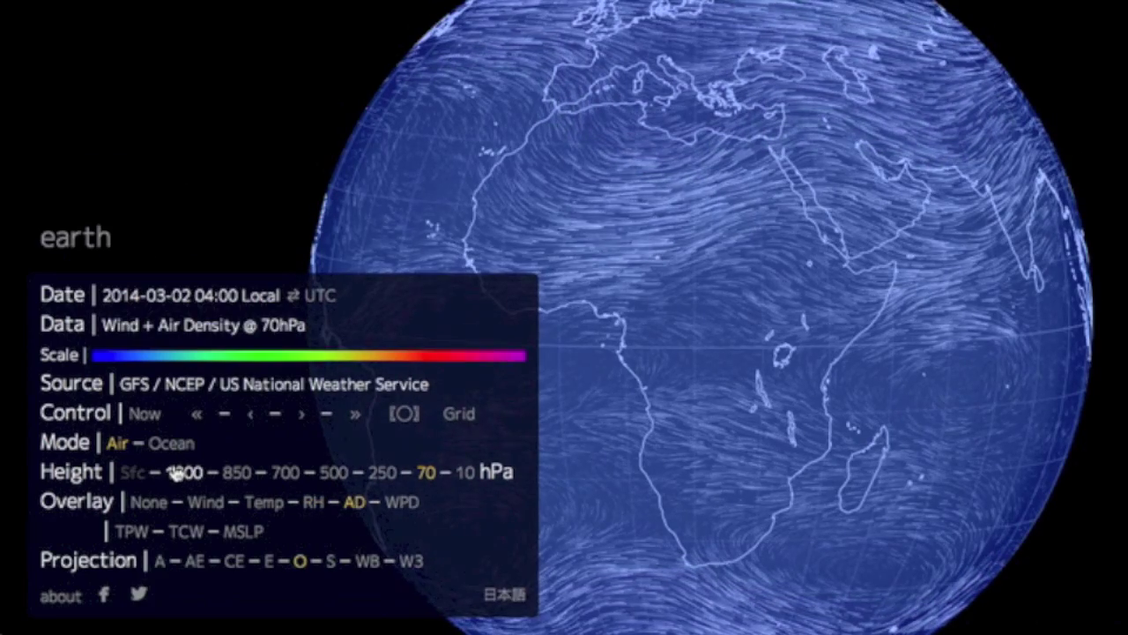
# Try air density at 1000 hPa and wind power density at 500 hPa, ending on Total Precipitable Water over Africa
pyautogui.click(177, 472)
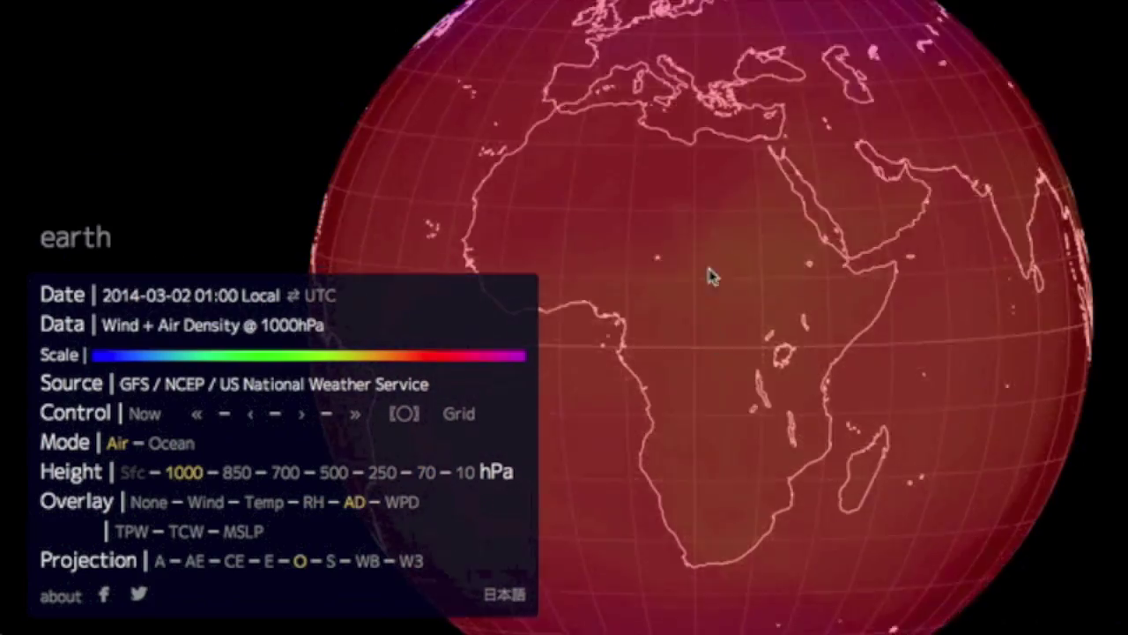
pyautogui.moveTo(713, 273); pyautogui.dragTo(1127, 608)
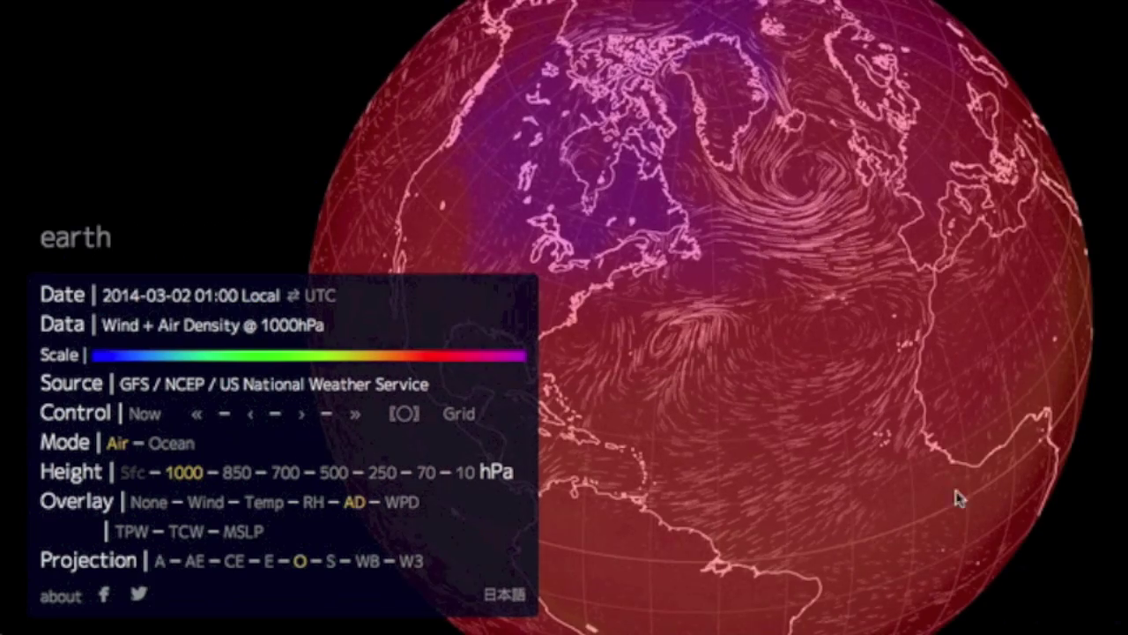
pyautogui.click(401, 502)
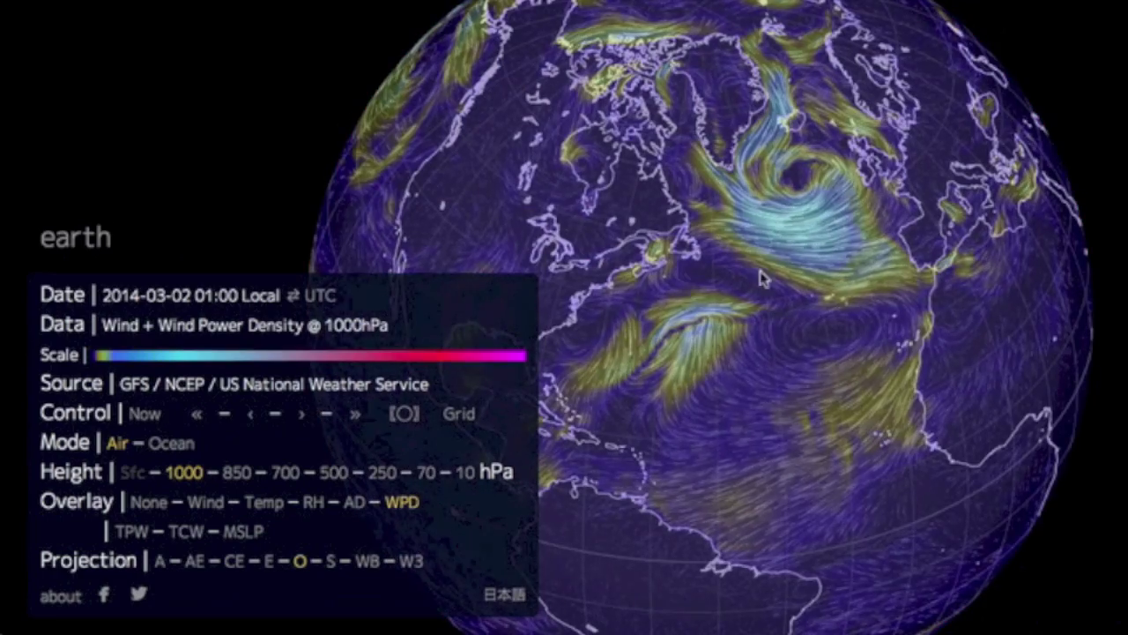
pyautogui.click(334, 480)
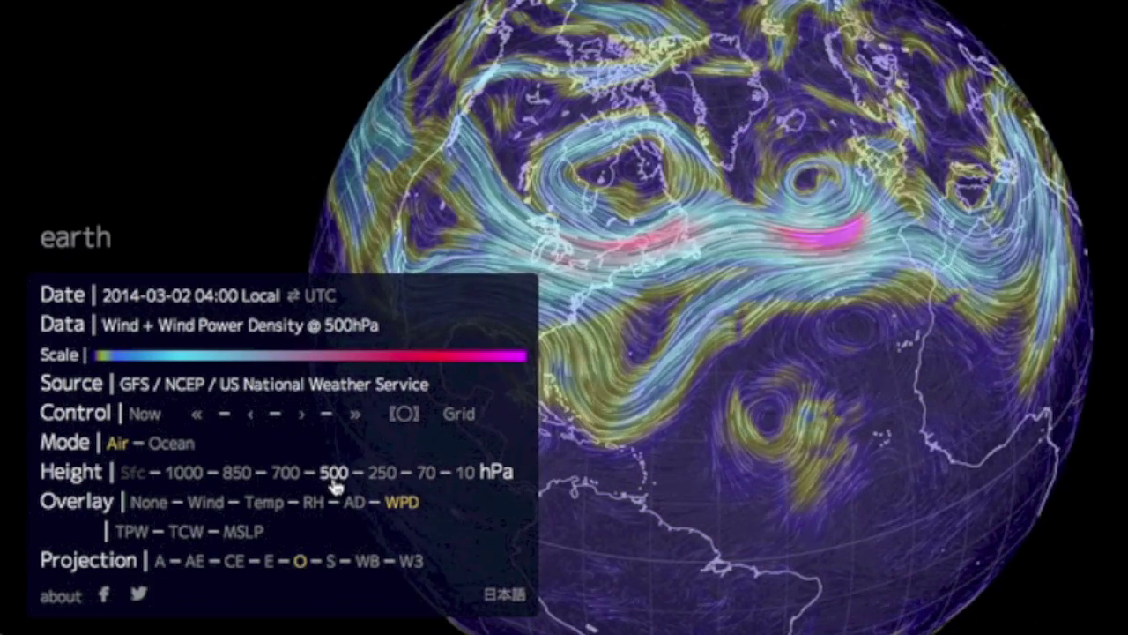
pyautogui.click(131, 531)
pyautogui.moveTo(1022, 461); pyautogui.dragTo(612, 184)
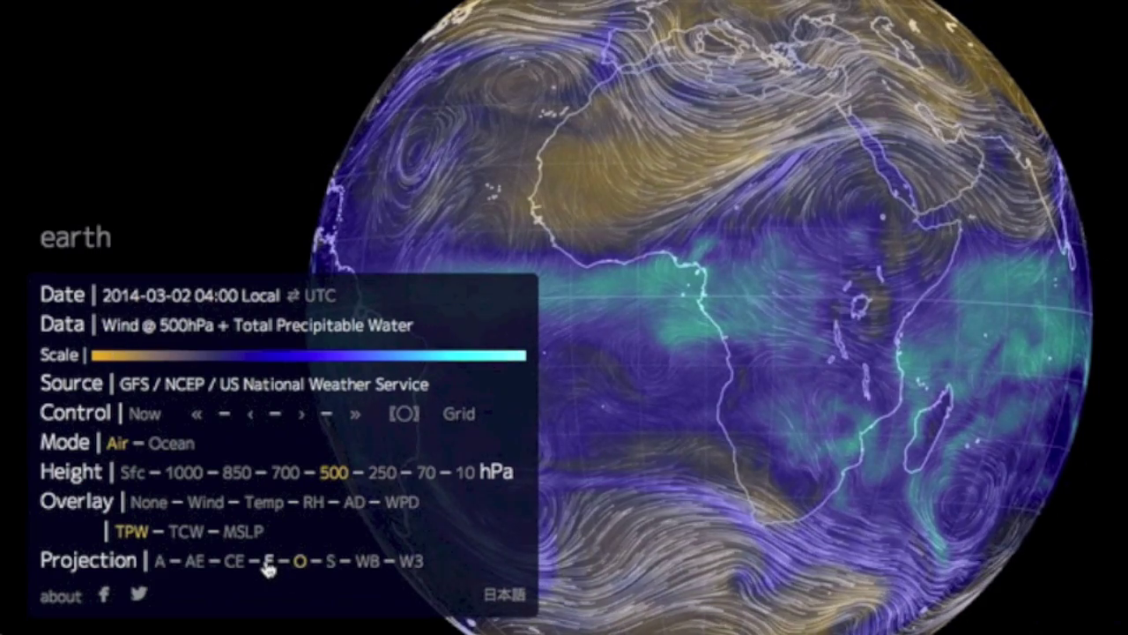
# Try Total Cloud Water, then show MSLP with surface winds on the equirectangular projection
pyautogui.click(187, 530)
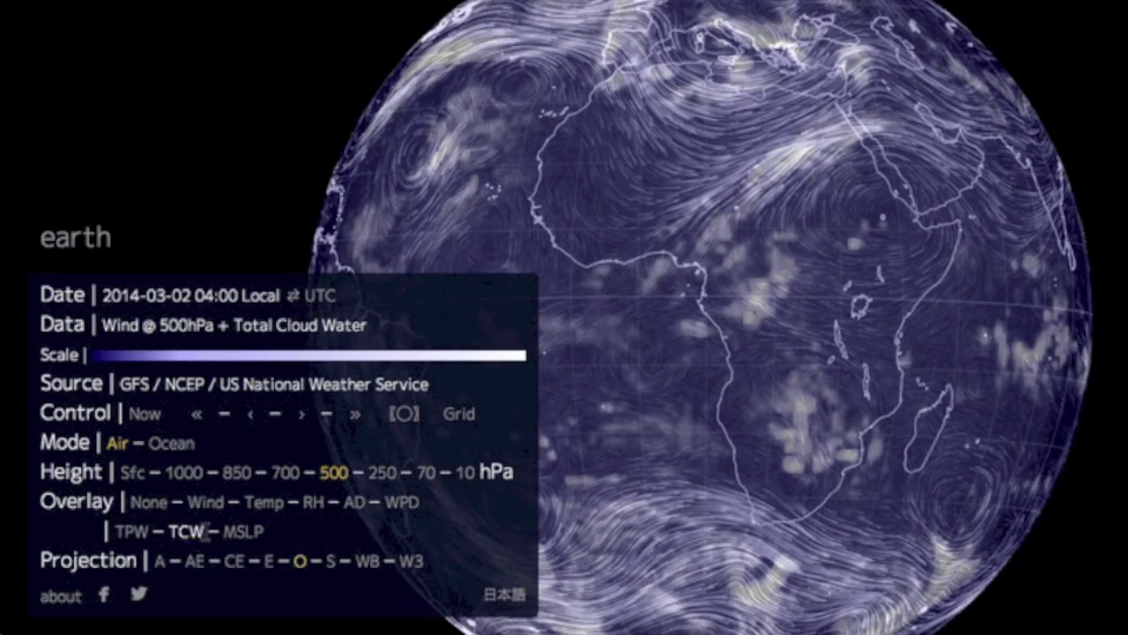
pyautogui.click(254, 532)
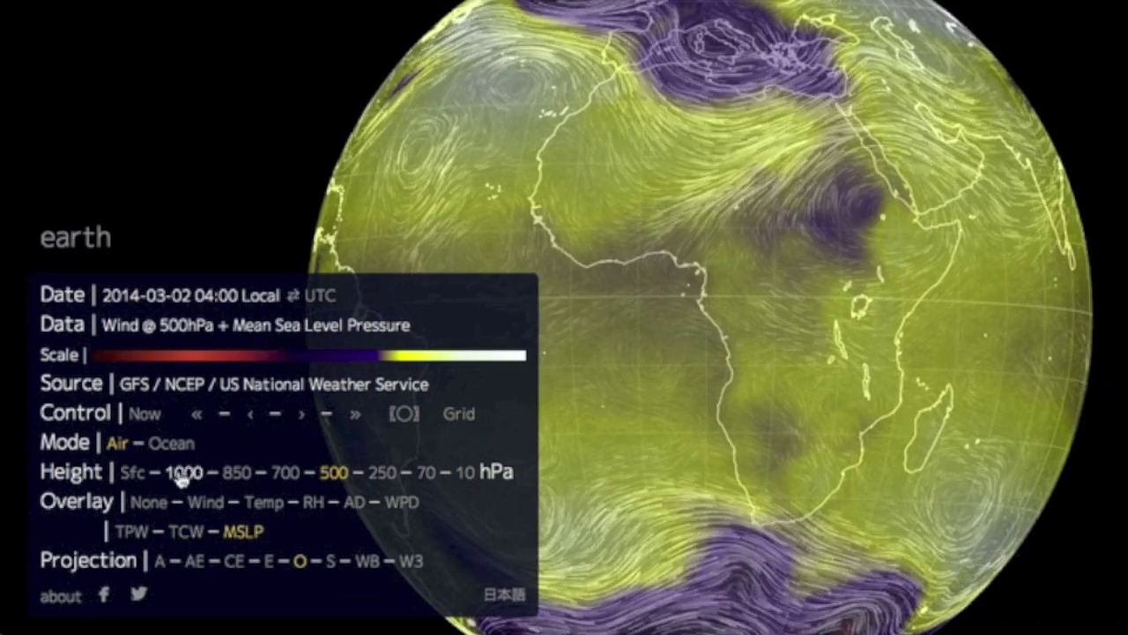
pyautogui.click(132, 474)
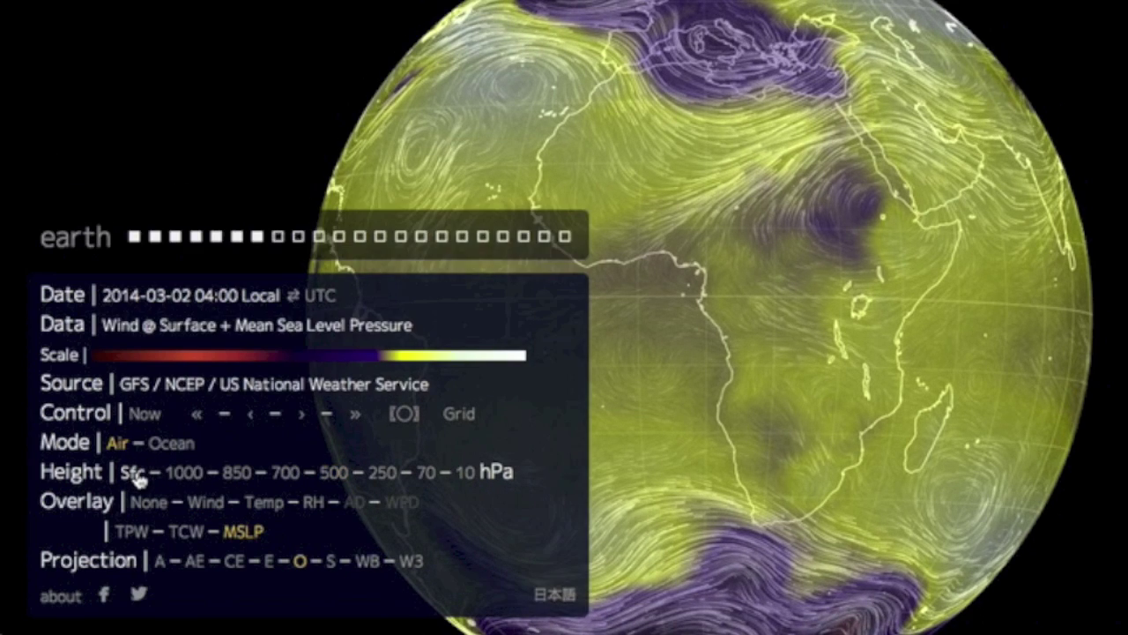
pyautogui.click(270, 562)
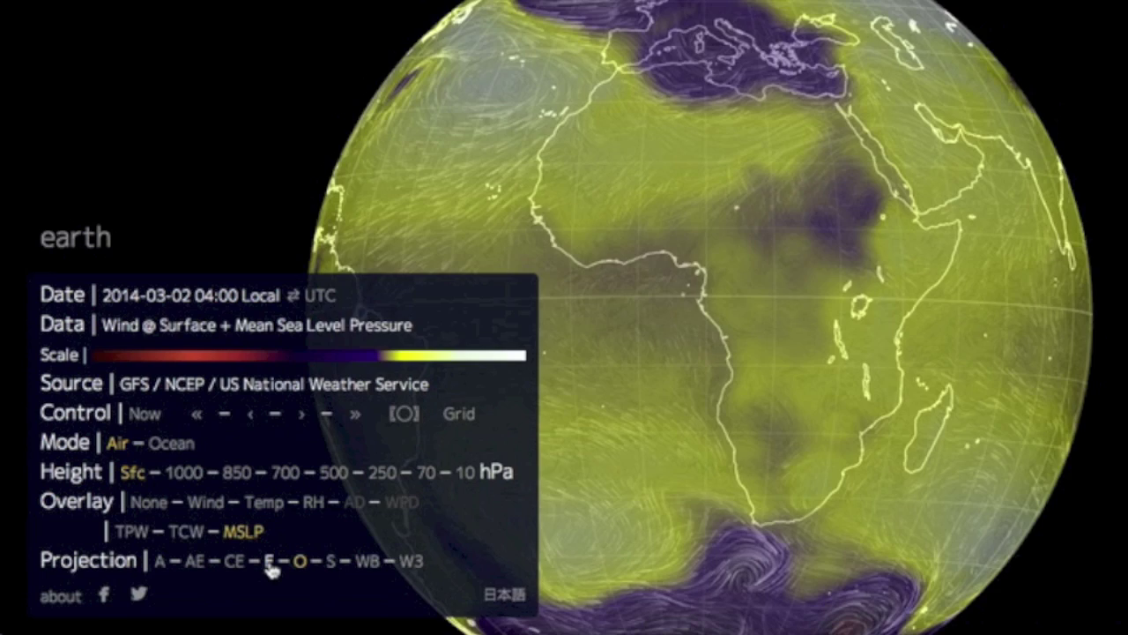
pyautogui.click(269, 562)
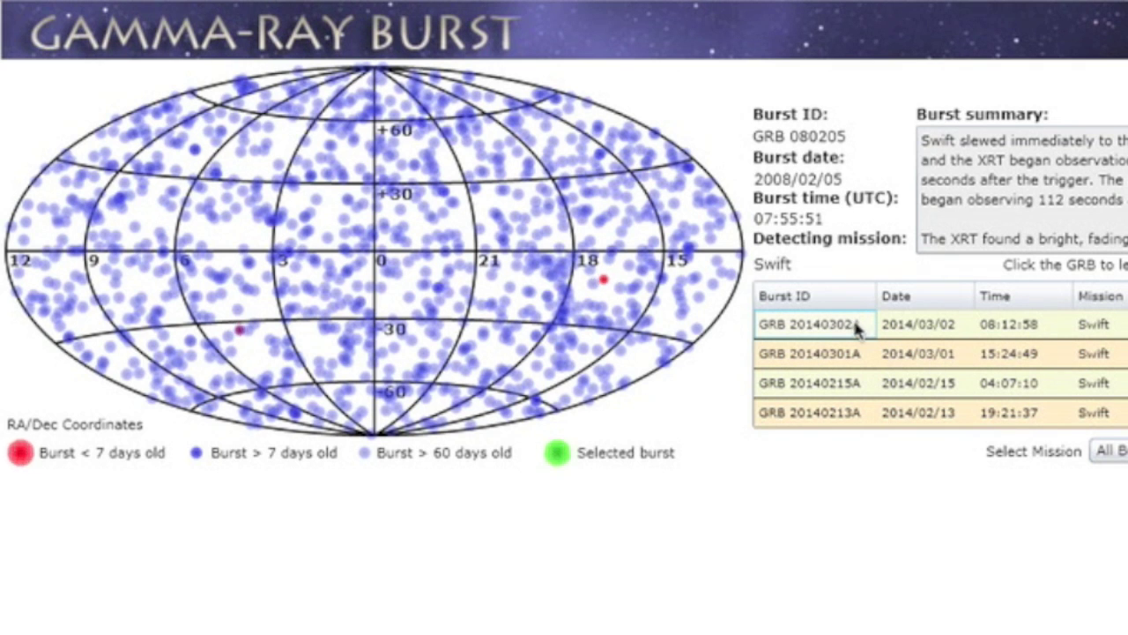
# View details for GRB 20140302A, then select GRB 20140301A in the burst table
pyautogui.click(847, 326)
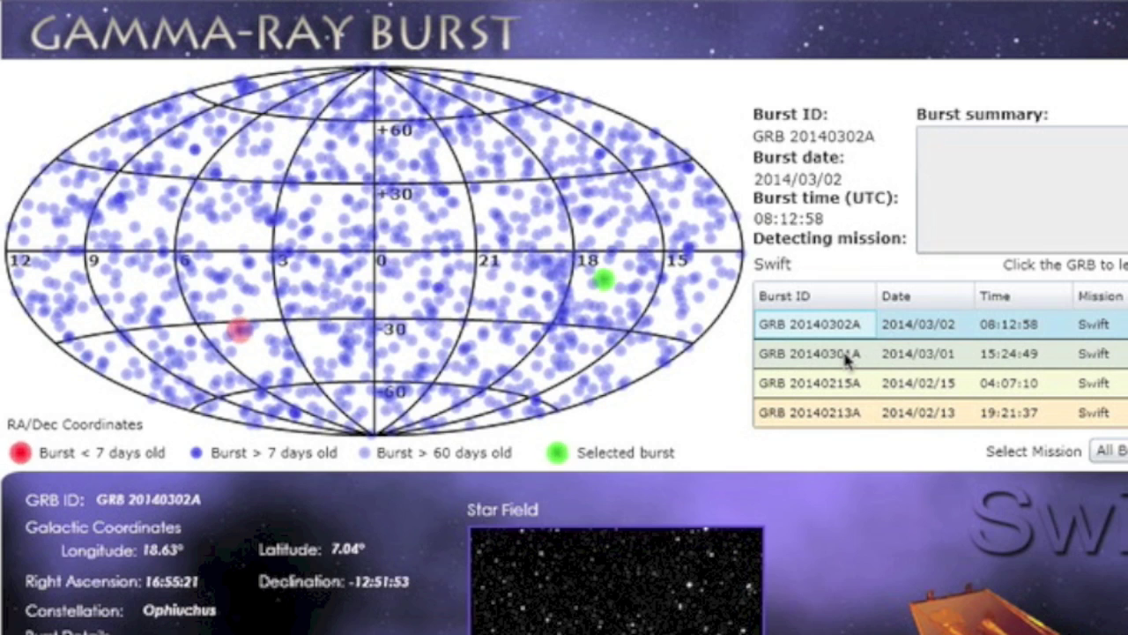
pyautogui.click(846, 355)
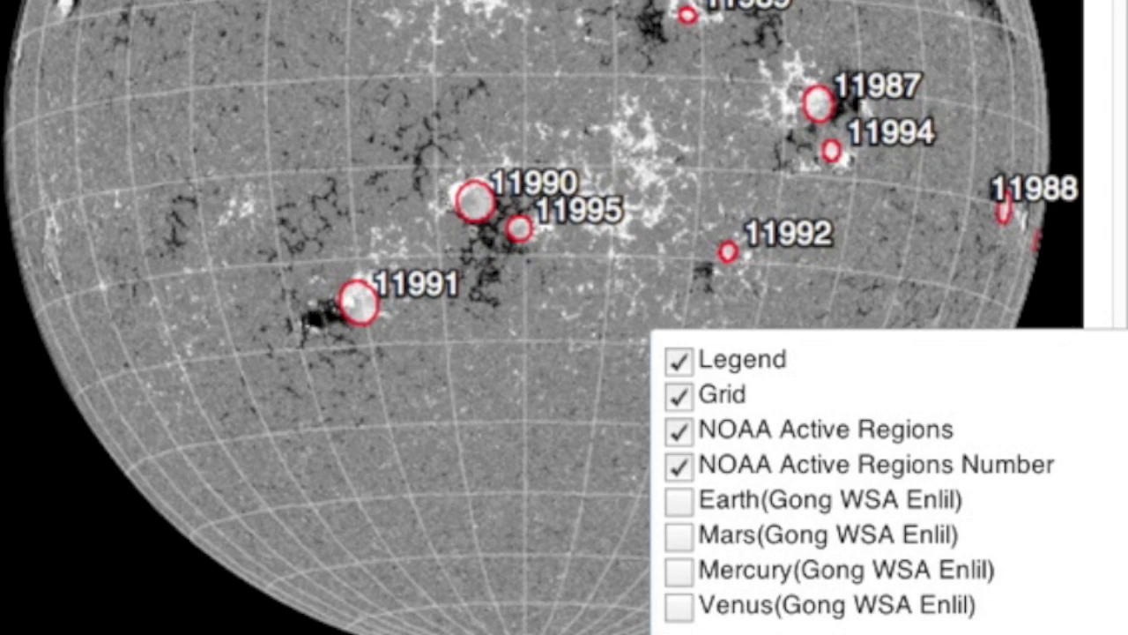
# Turn on the Venus, Mercury, Mars and Earth Gong WSA Enlil position layers
pyautogui.click(679, 606)
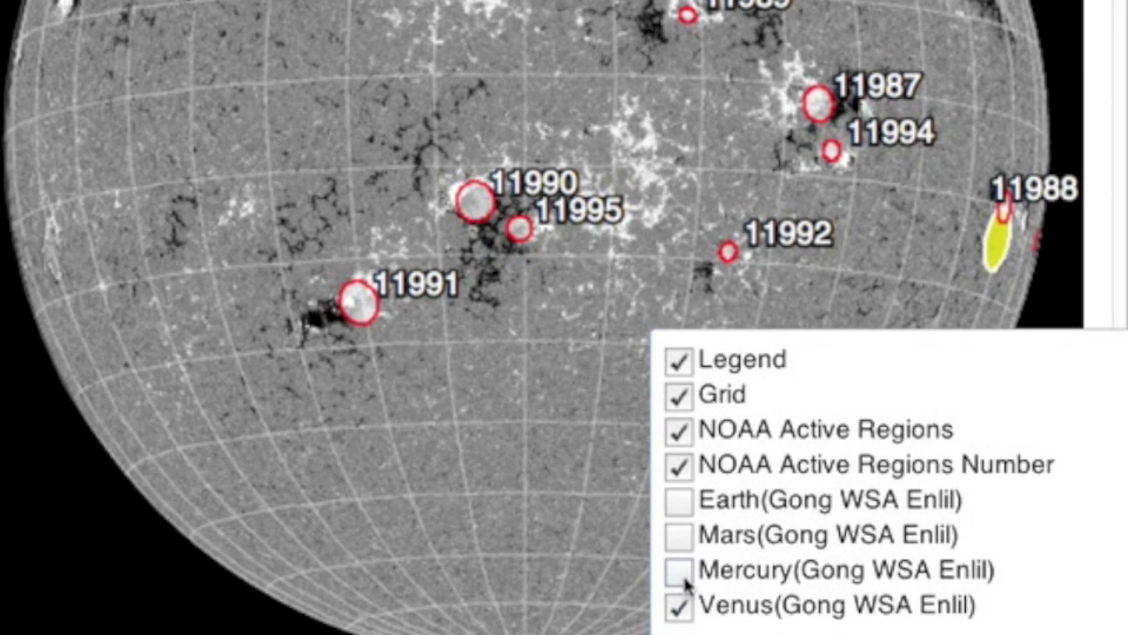
pyautogui.click(680, 573)
pyautogui.click(681, 538)
pyautogui.click(677, 502)
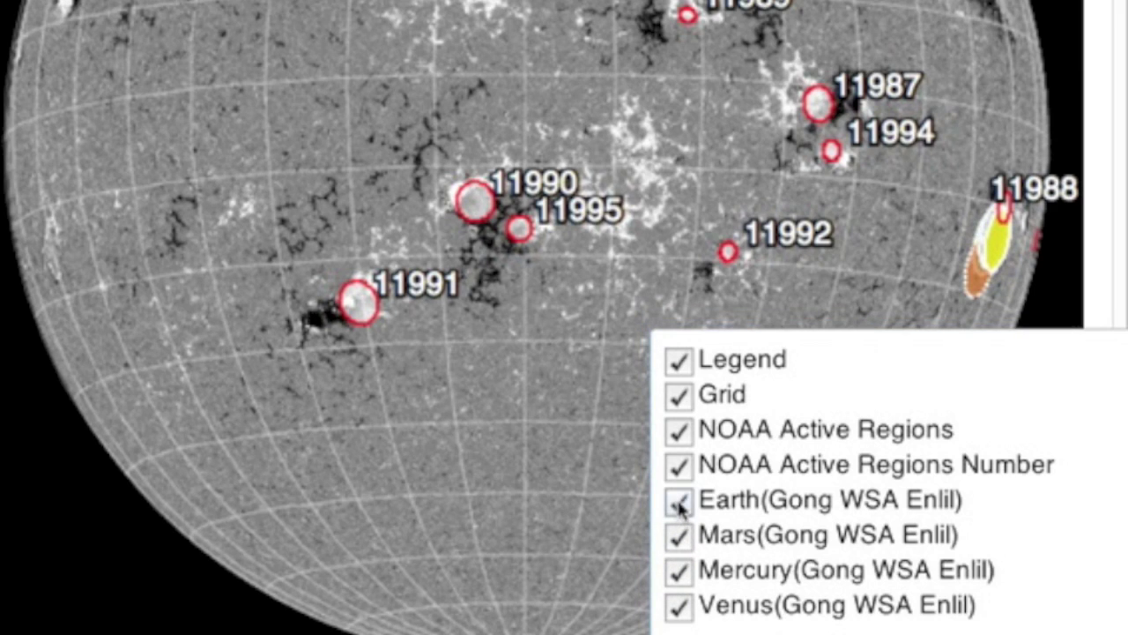